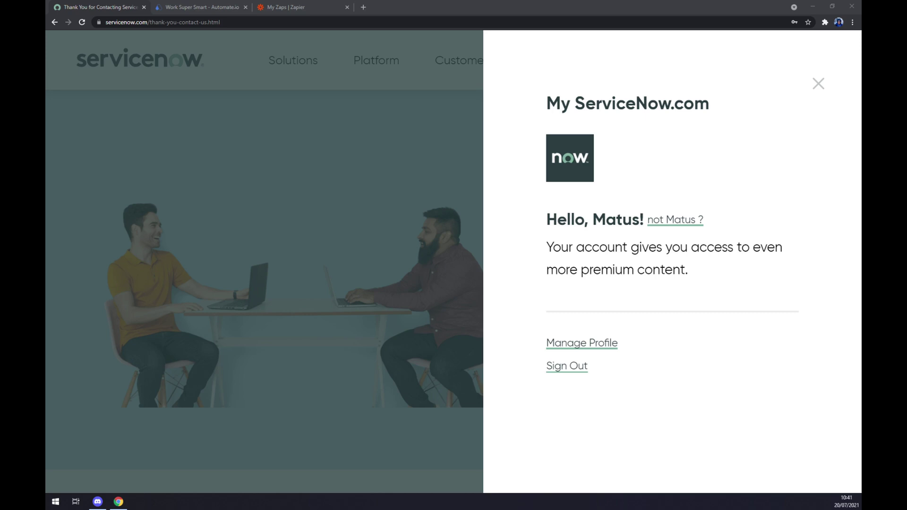
Switch to Automate.io and show the Integrations menu listing Gmail, Slack, Salesforce and other popular apps.
click(183, 6)
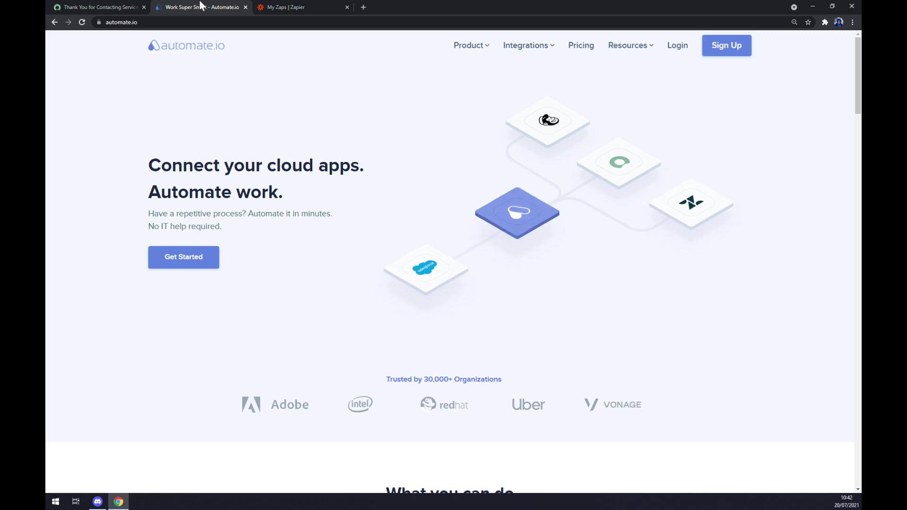
mouse_move(538, 53)
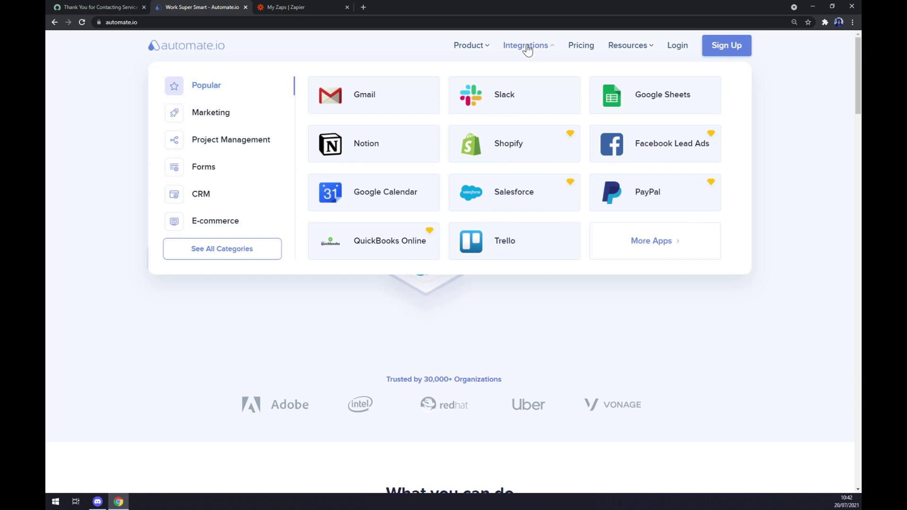
Search all apps for 'service' to reach ServiceNow, then search 'salesforce' to open the Salesforce and ServiceNow integration page.
click(213, 256)
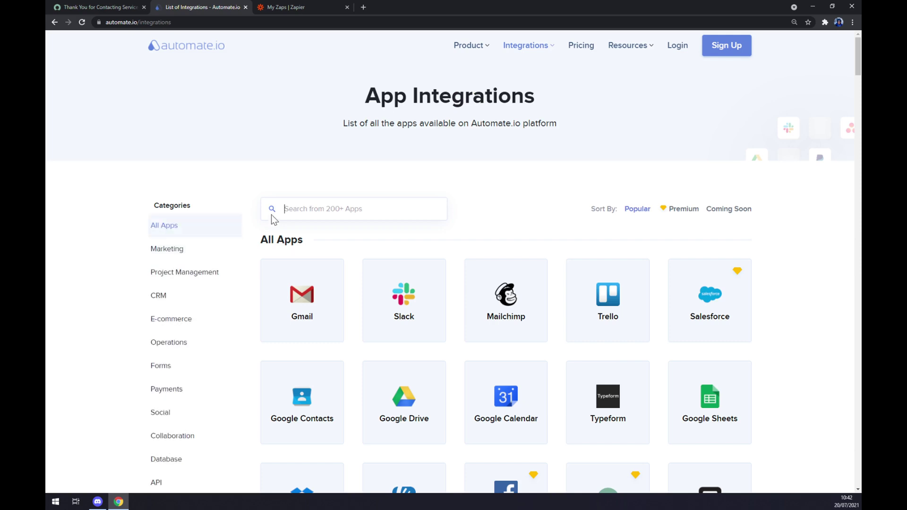
drag(347, 91, 548, 130)
click(501, 166)
text(service)
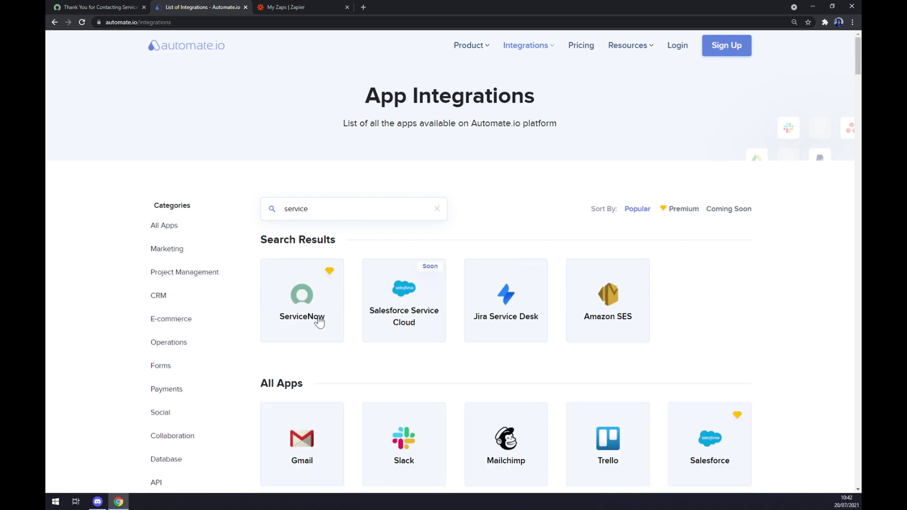
click(304, 300)
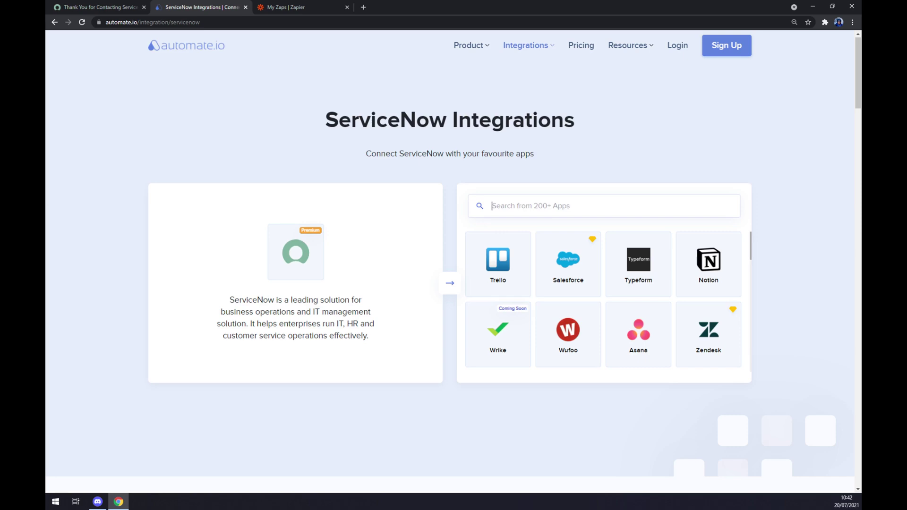
text(salesforce)
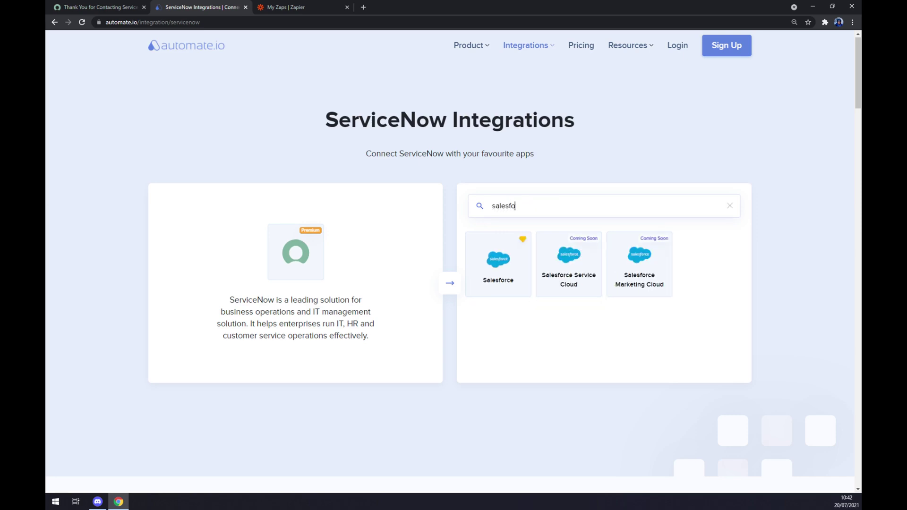
click(500, 272)
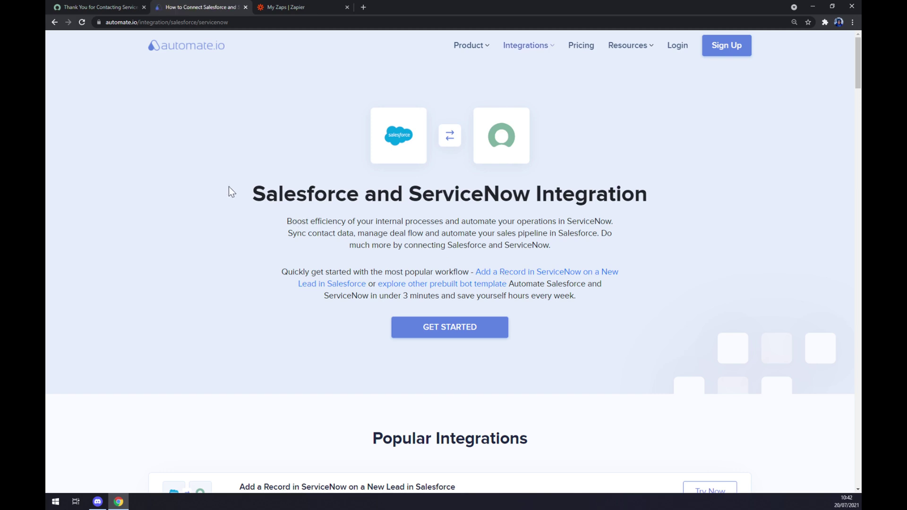
Scroll the Salesforce and ServiceNow page down to the triggers and actions under Create your own Integration.
scroll(179, 184, down, 6)
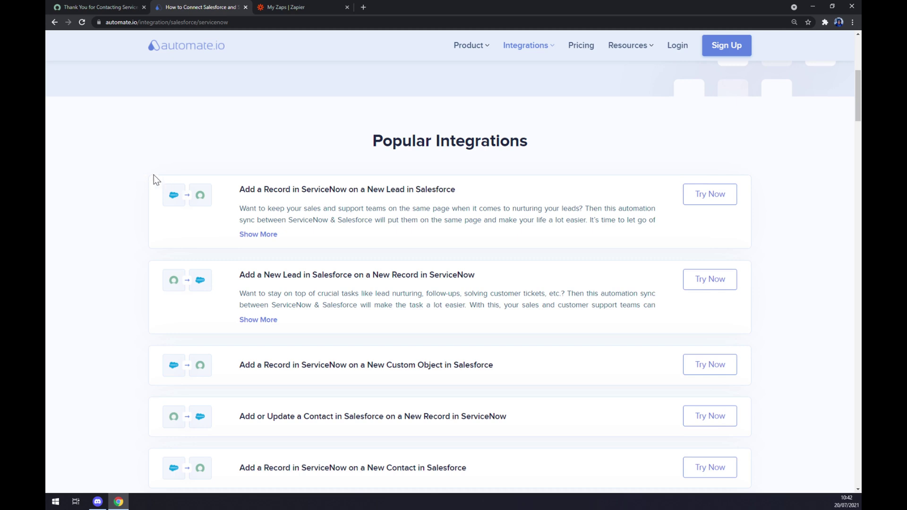
scroll(154, 175, down, 2)
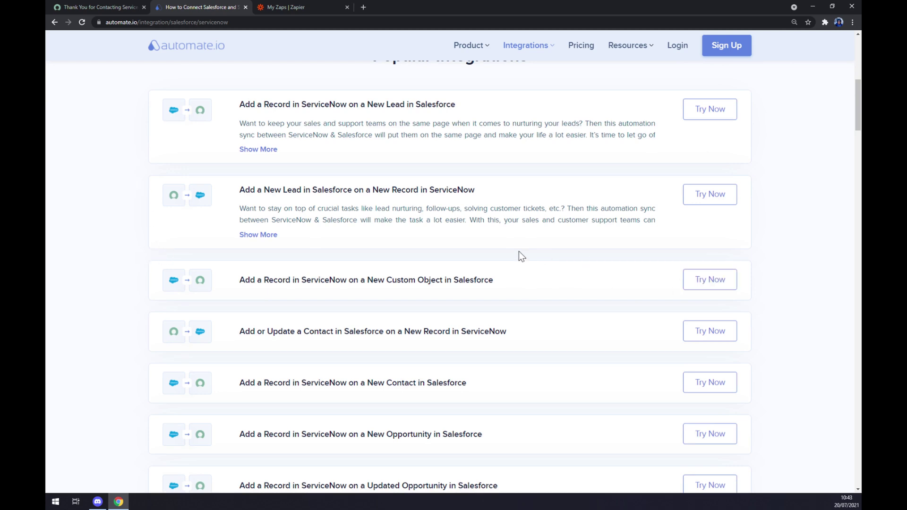
scroll(519, 251, down, 10)
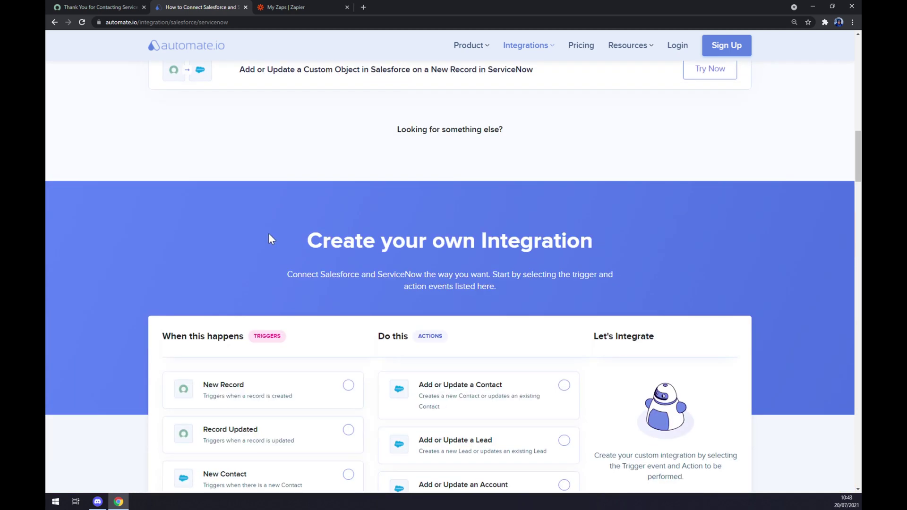
Select New Record as the ServiceNow trigger.
drag(268, 233, 600, 246)
click(597, 243)
scroll(598, 242, down, 4)
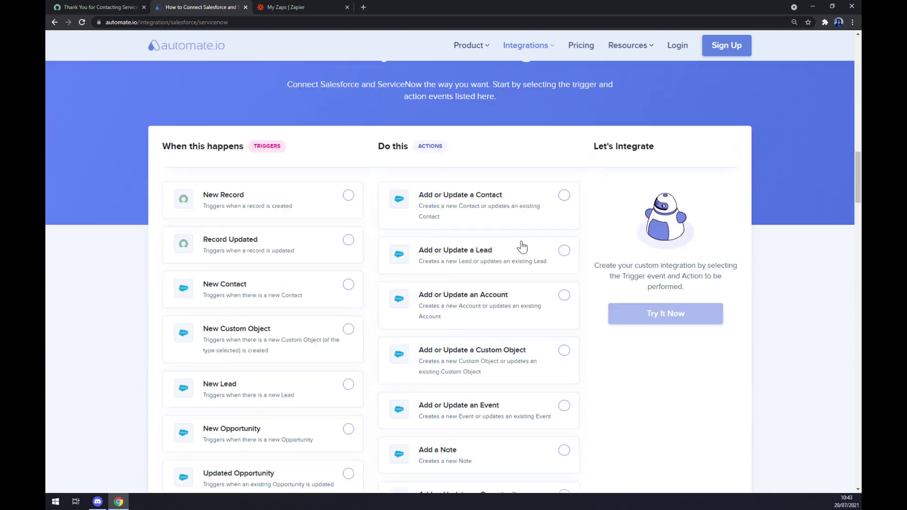
drag(293, 148, 246, 170)
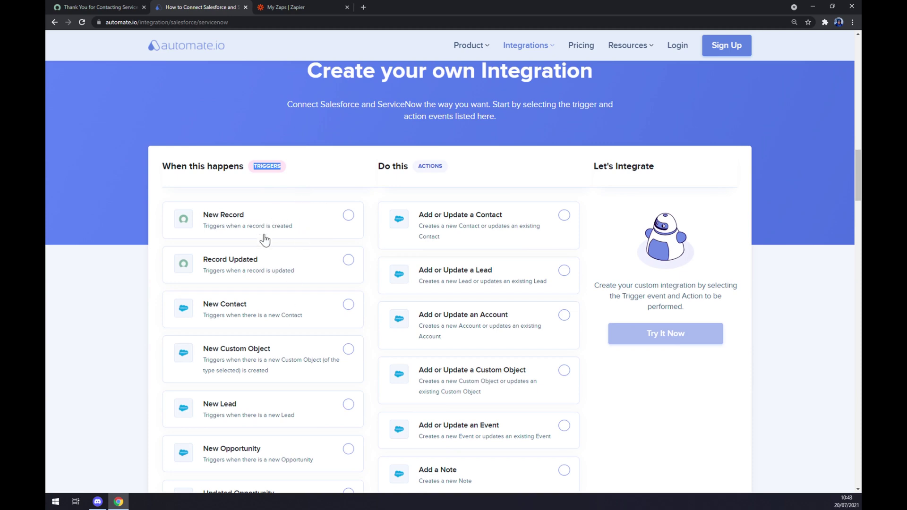
scroll(255, 241, down, 4)
scroll(241, 283, up, 5)
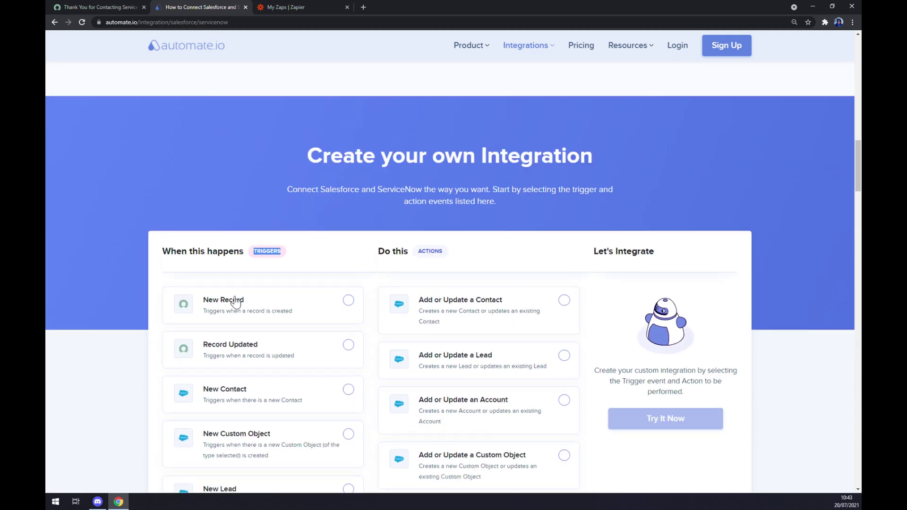
click(279, 310)
Select Add or Update a Contact as the Salesforce action and proceed with Try It Now.
drag(415, 251, 449, 251)
scroll(458, 241, down, 1)
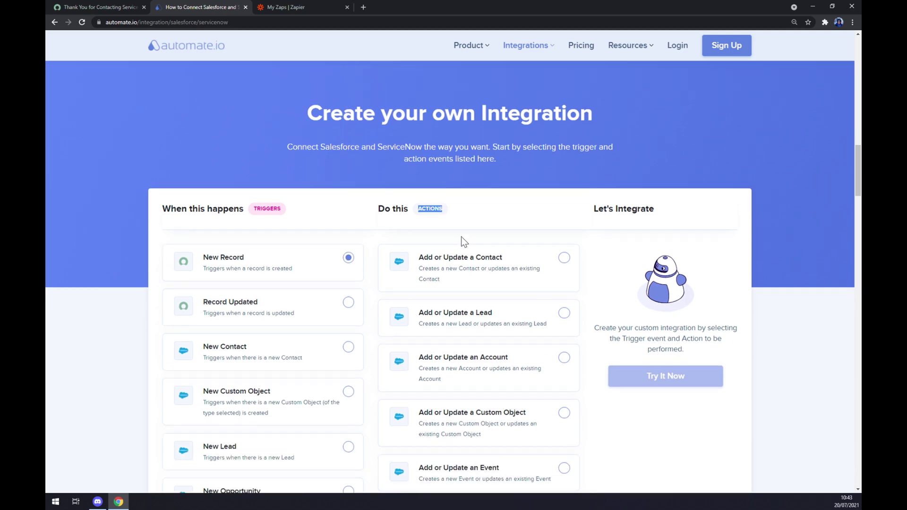
click(466, 266)
scroll(500, 269, down, 5)
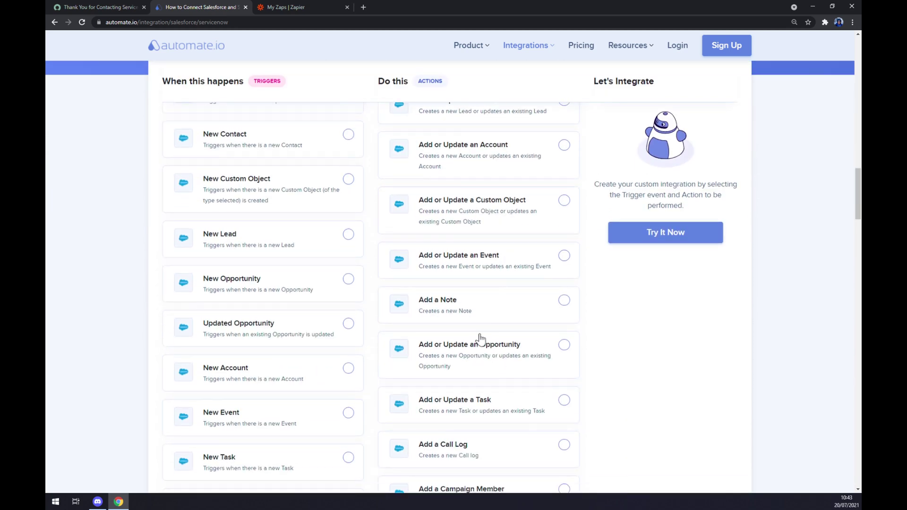
scroll(481, 339, up, 5)
scroll(492, 326, down, 2)
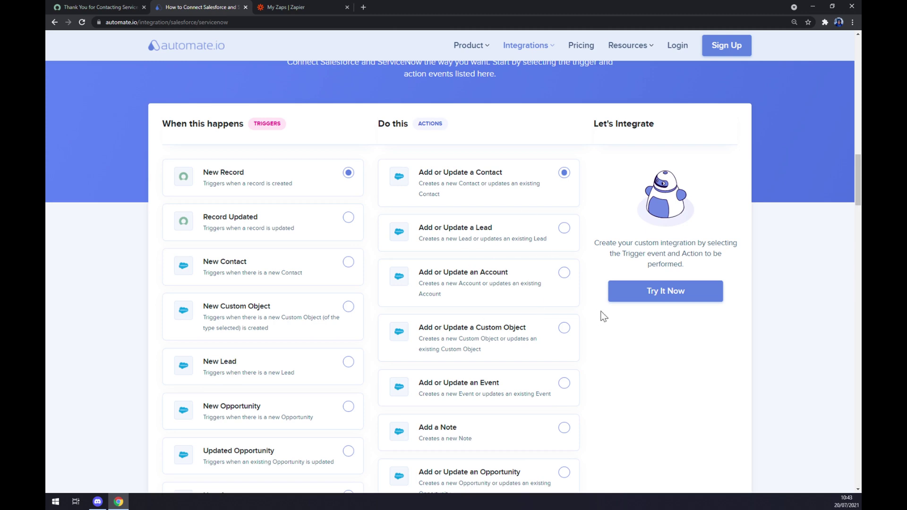
click(640, 298)
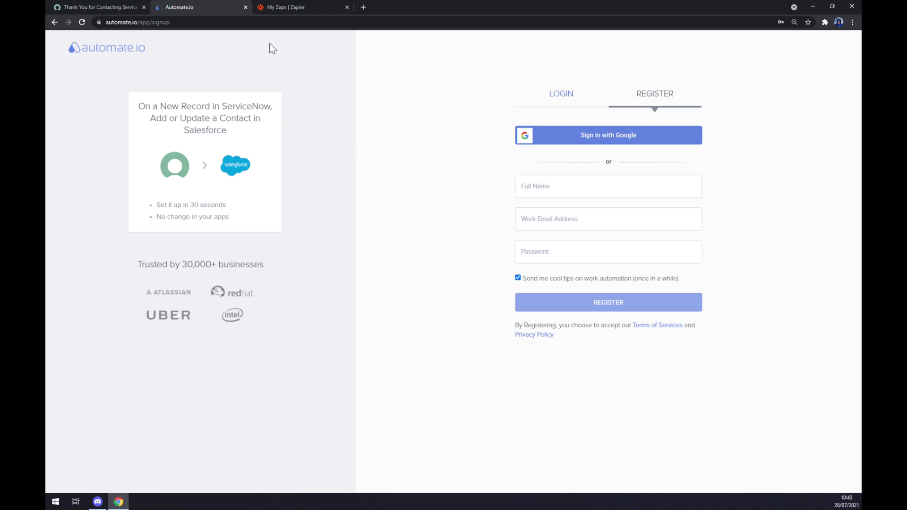
Switch to the My Zaps | Zapier browser tab.
click(285, 7)
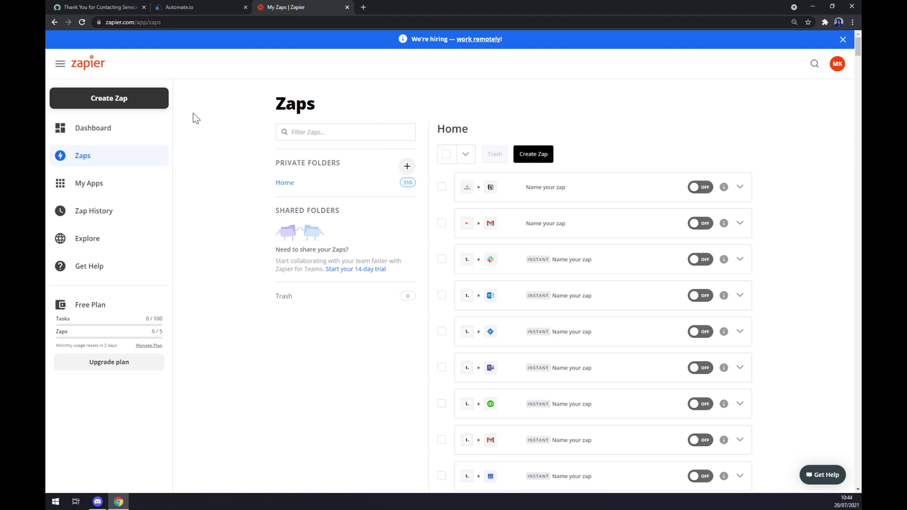
Create a zap with a ServiceNow New Record trigger and open its Action step.
click(132, 108)
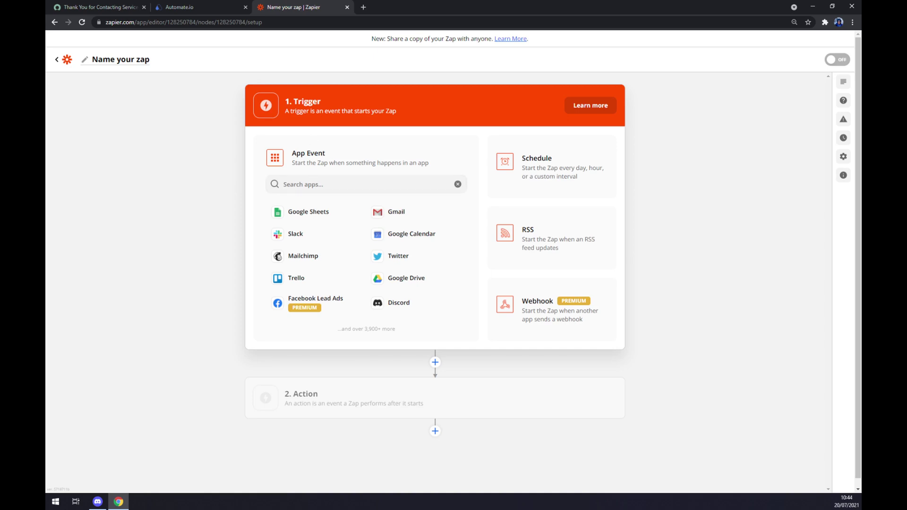
click(314, 184)
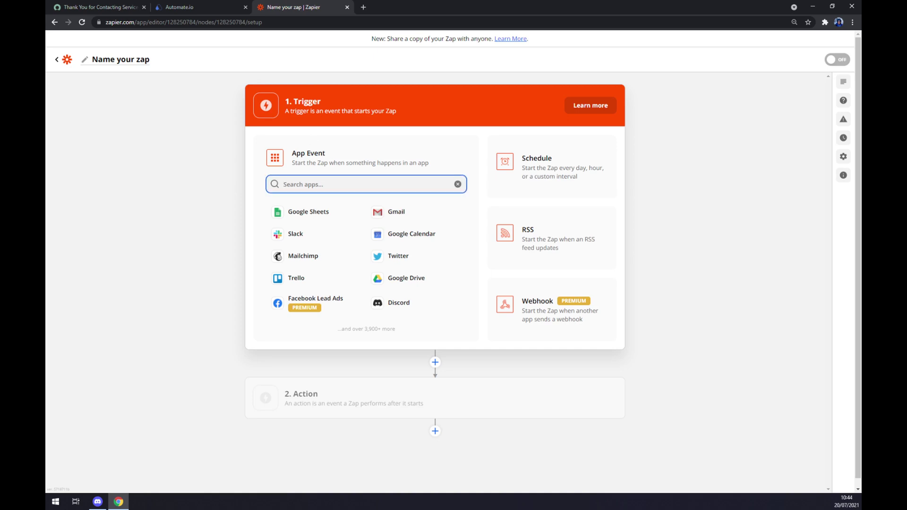
text(service)
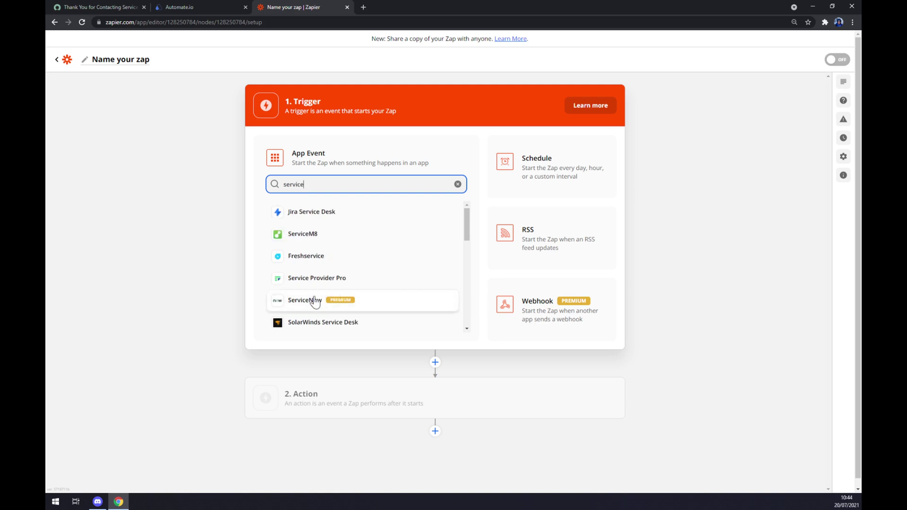
click(333, 300)
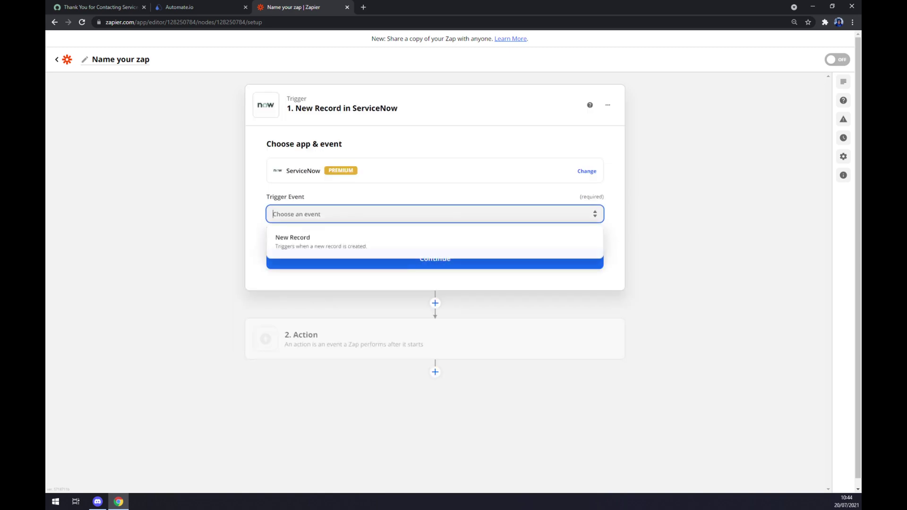
click(325, 250)
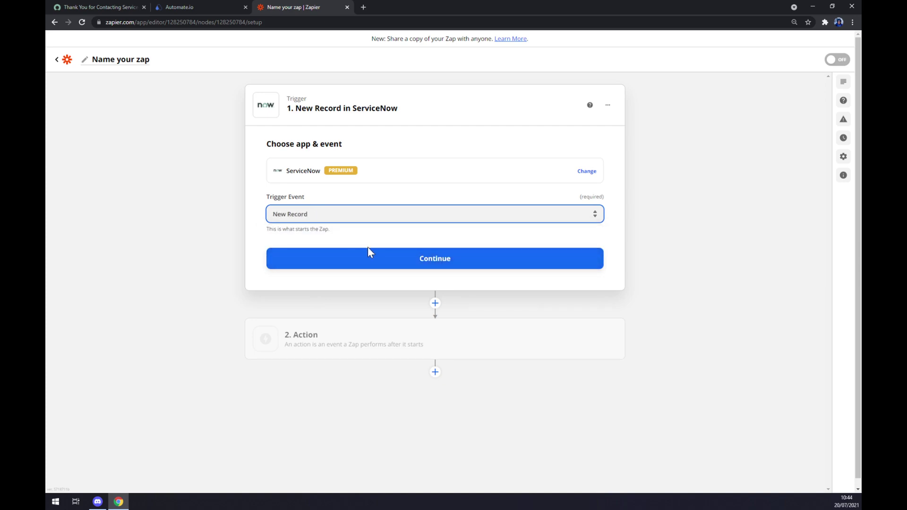
click(368, 261)
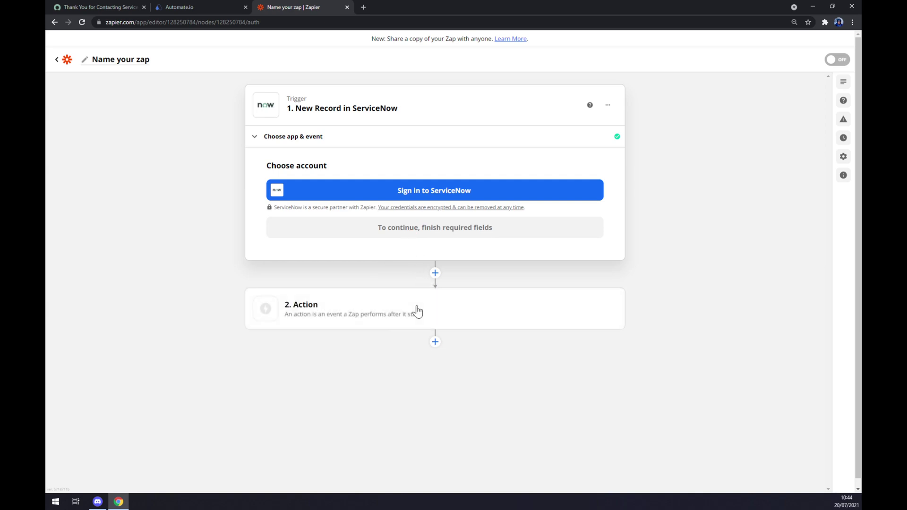
click(391, 317)
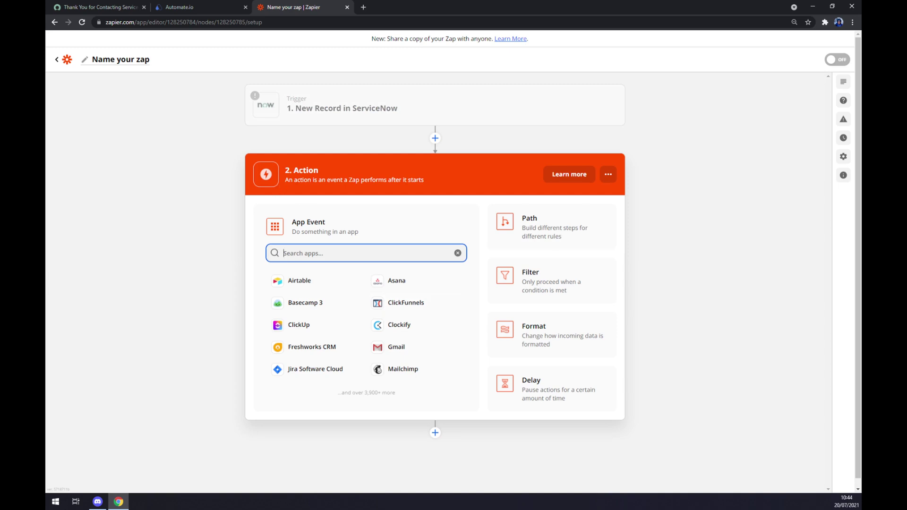
Set the zap action to Salesforce with Create Record as the action event.
text(sales)
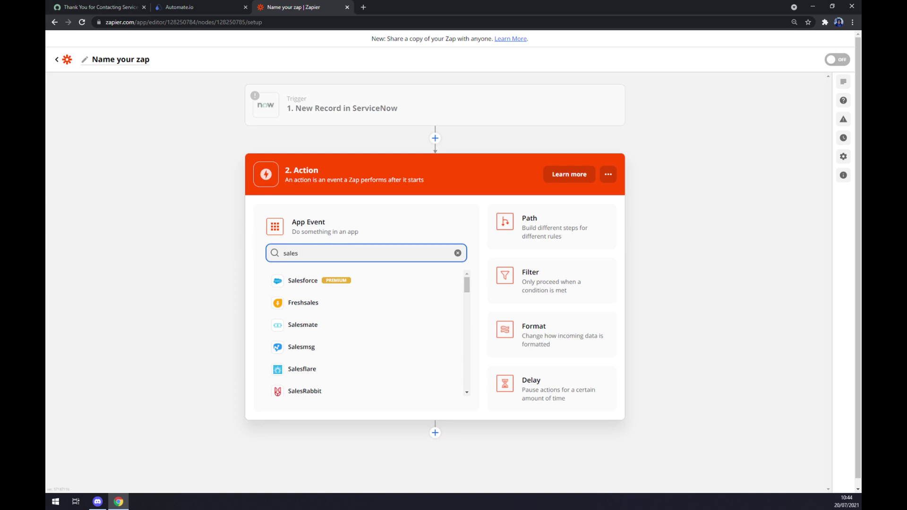
click(344, 281)
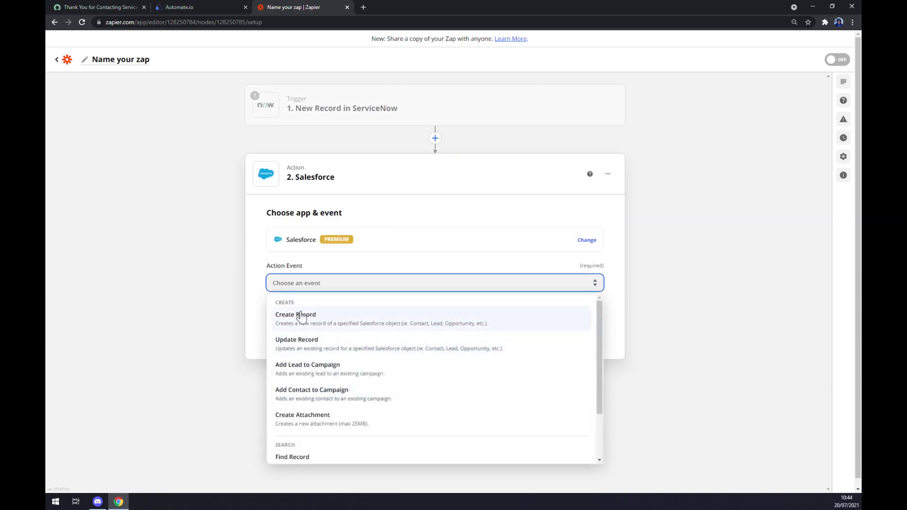
click(301, 315)
click(330, 331)
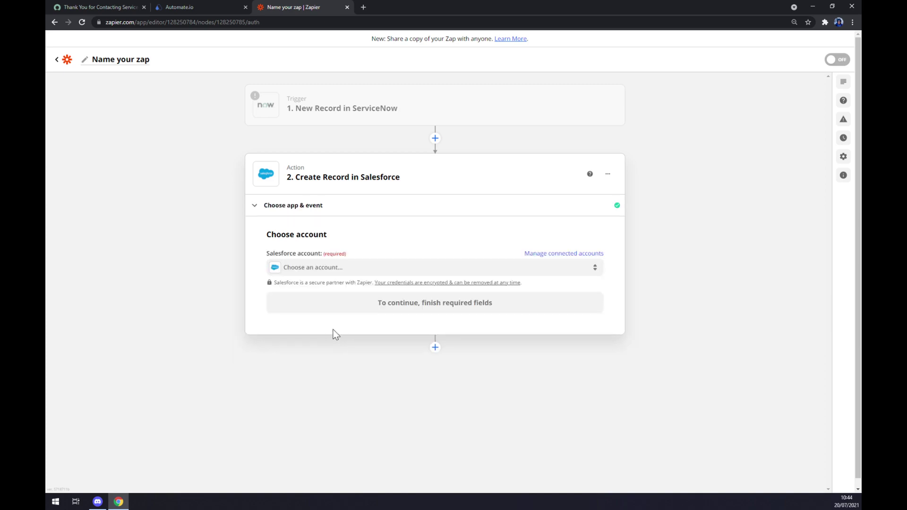